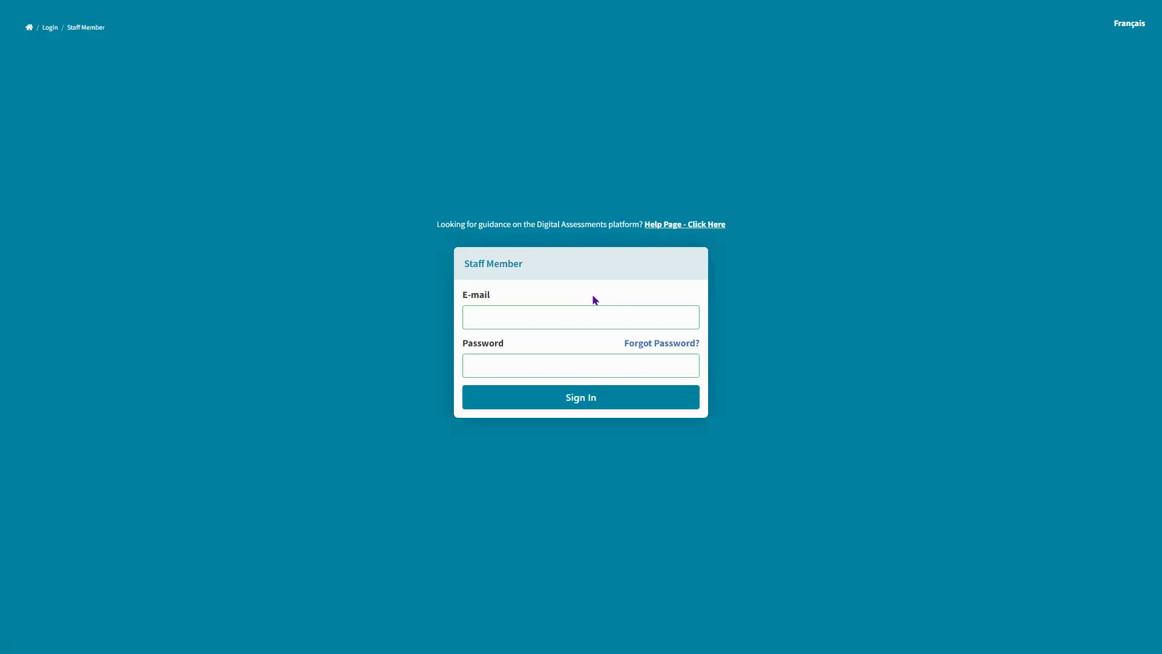
Sign in to Vretta with the staff member's e-mail address and password
left_click(547, 318)
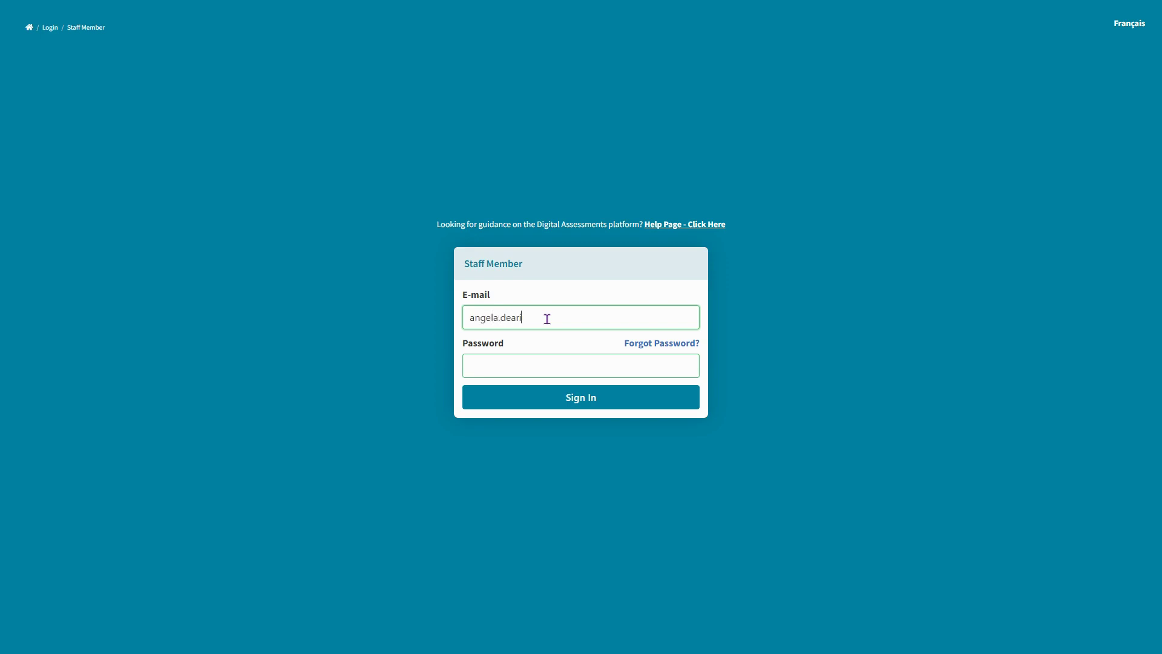
key("Tab")
key("Tab")
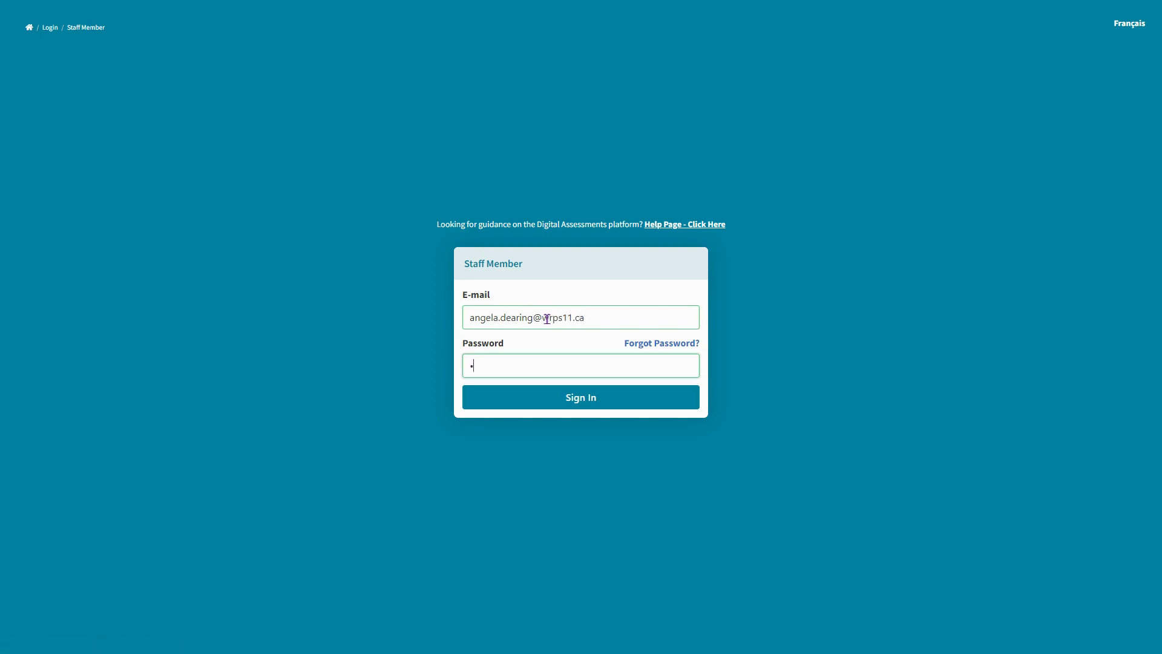
type("••")
key("Return")
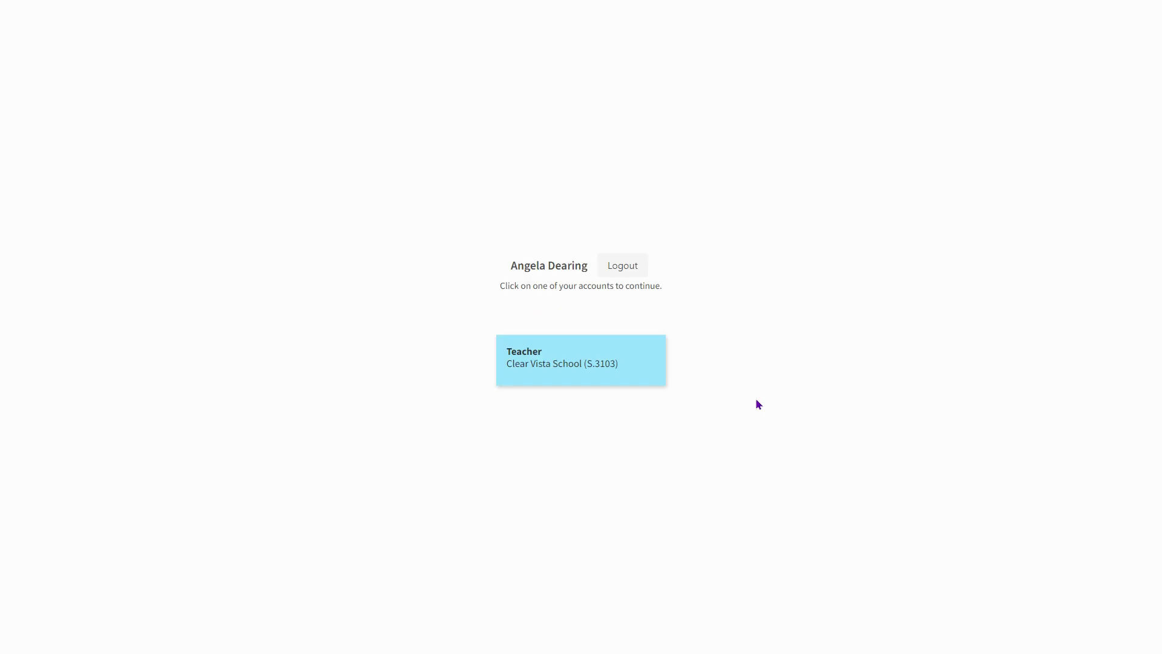
Continue into the Teacher account at Clear Vista School (S.3103) to load its Groupings page
left_click(563, 370)
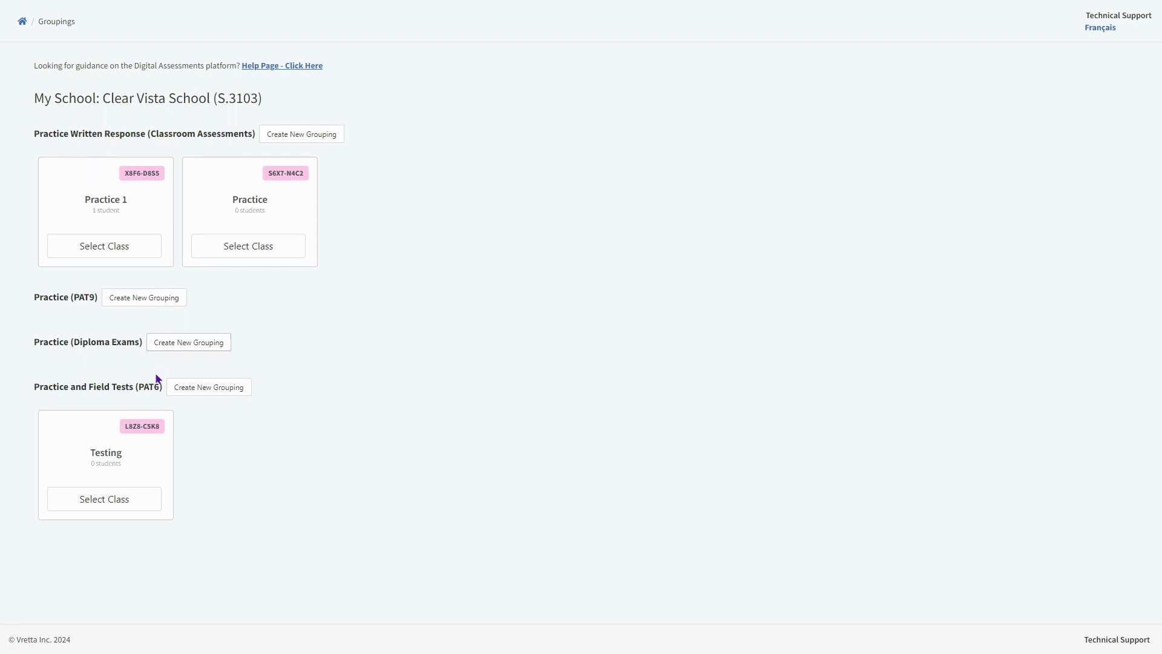
Create a Practice and Field Tests (PAT6) grouping named 'Practice 1'
left_click(225, 391)
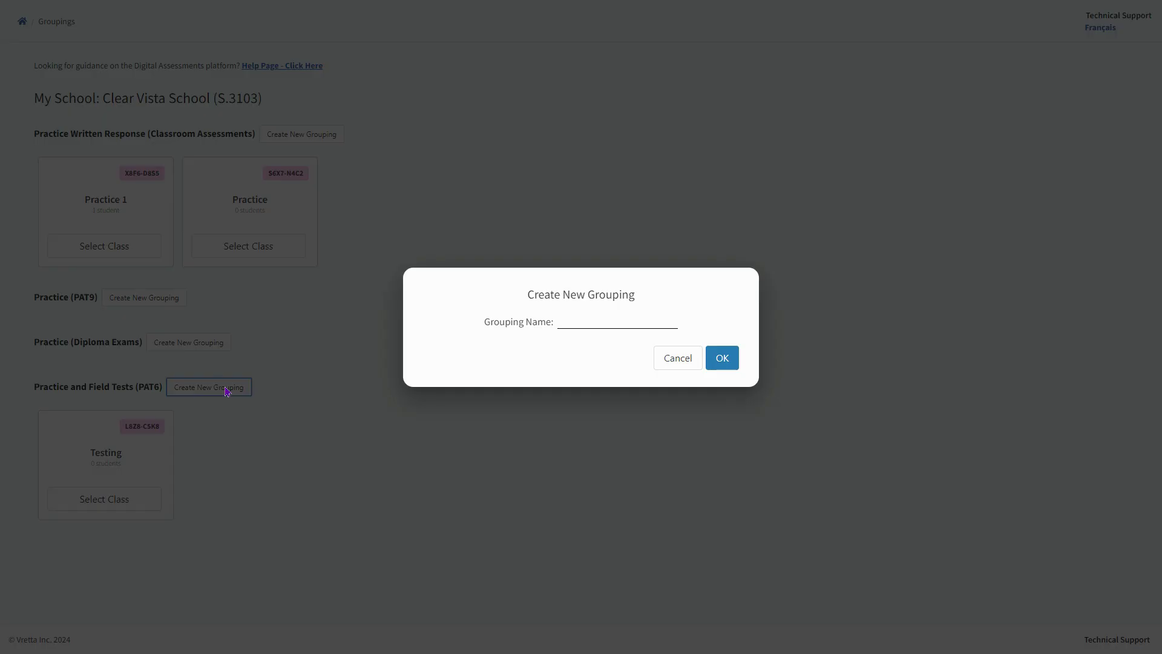
left_click(596, 316)
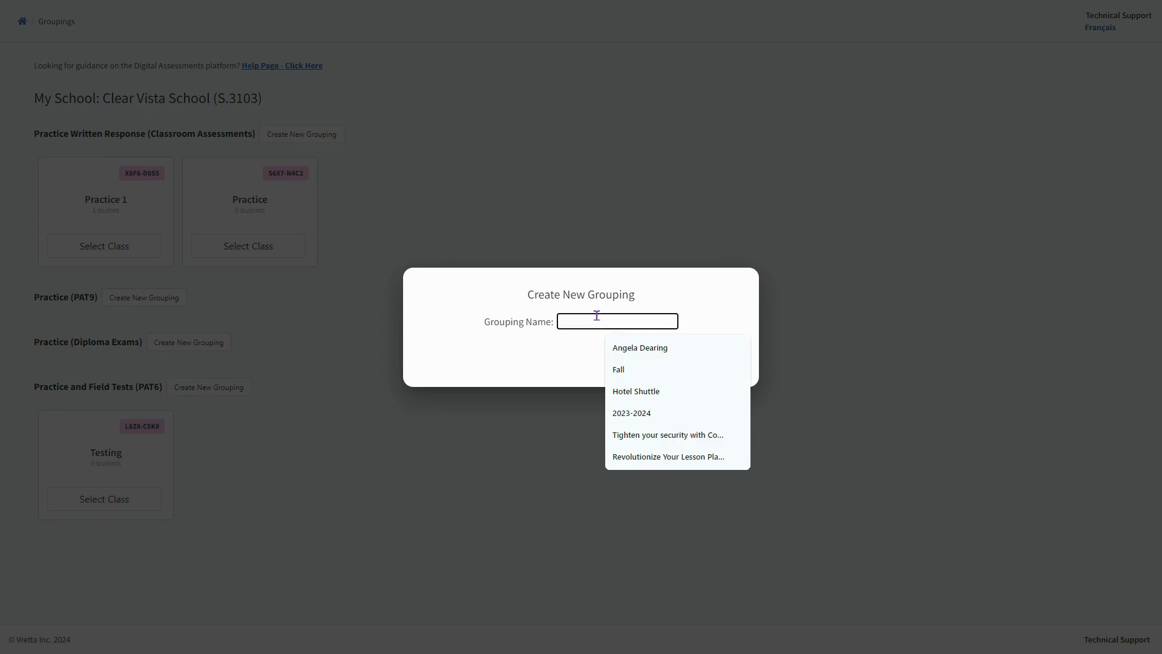
type("Pra")
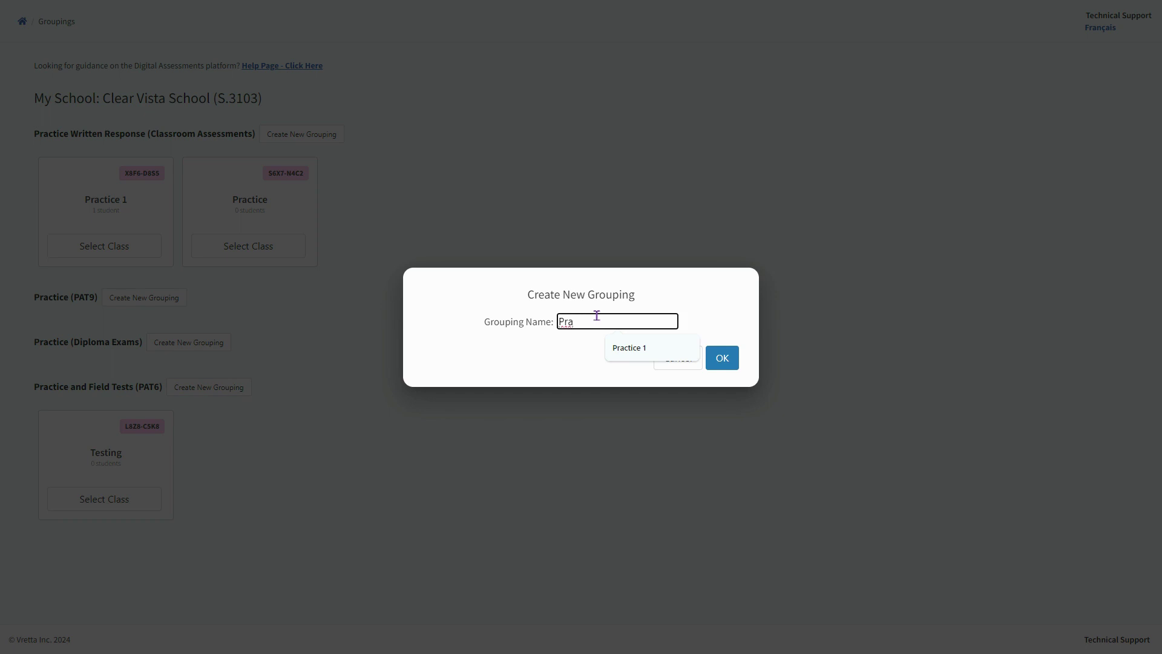
key("Down")
key("Return")
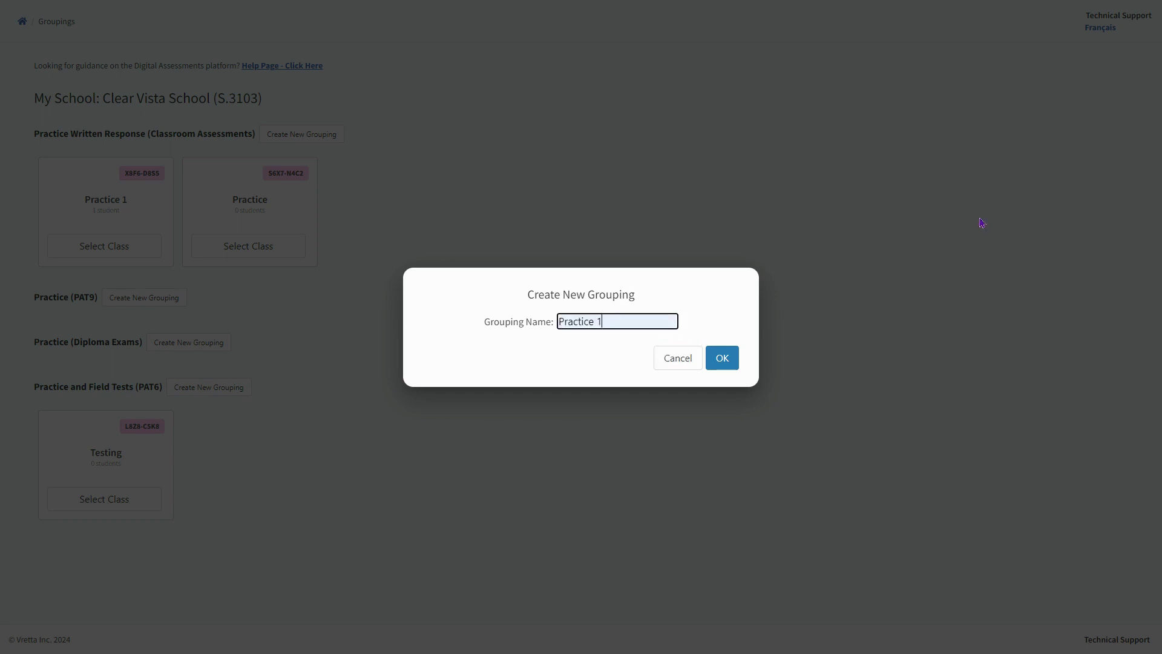
left_click(727, 362)
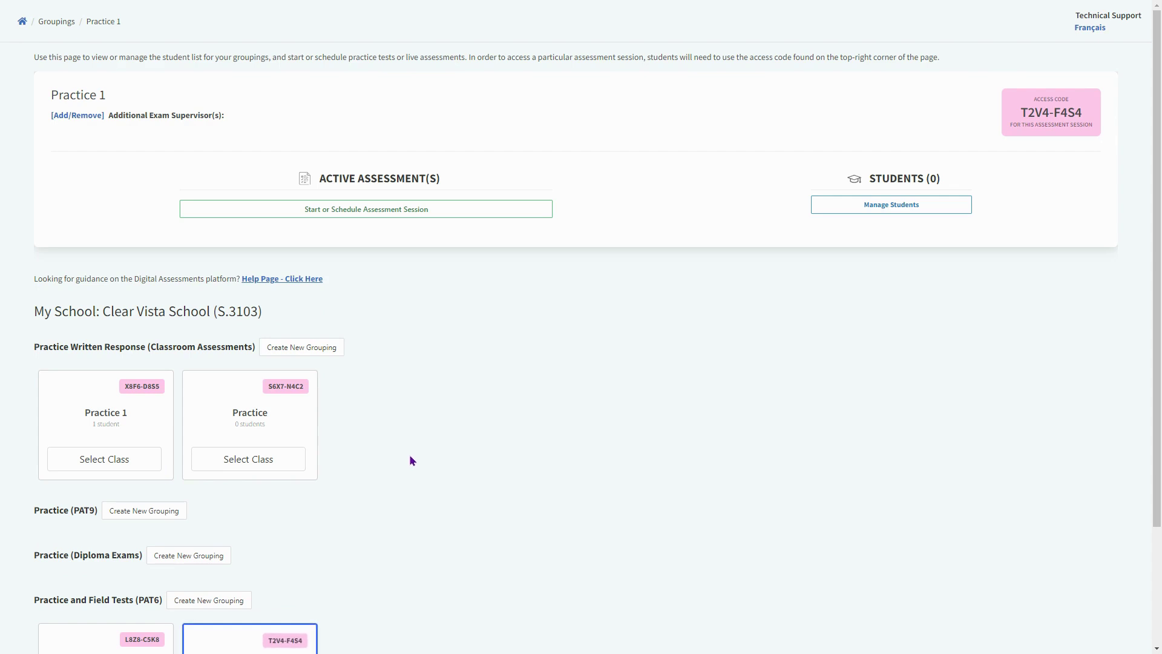
Scroll down to review the new Practice 1 card and its access code, then back up
scroll(407, 457, "down", 3)
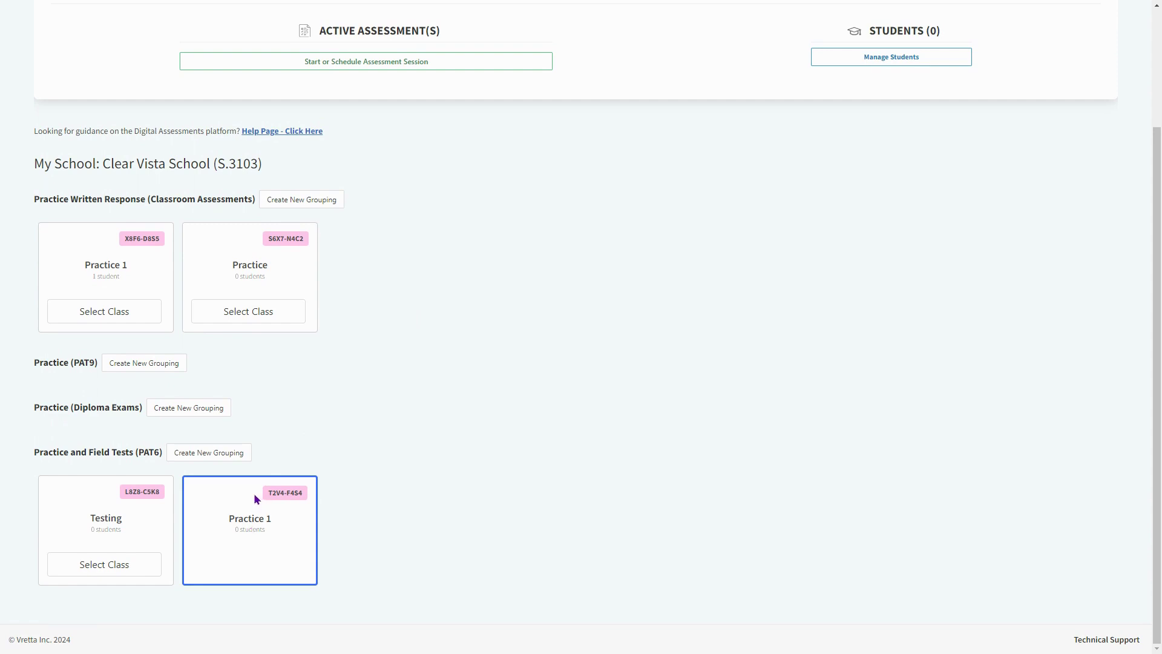
scroll(475, 222, "up", 3)
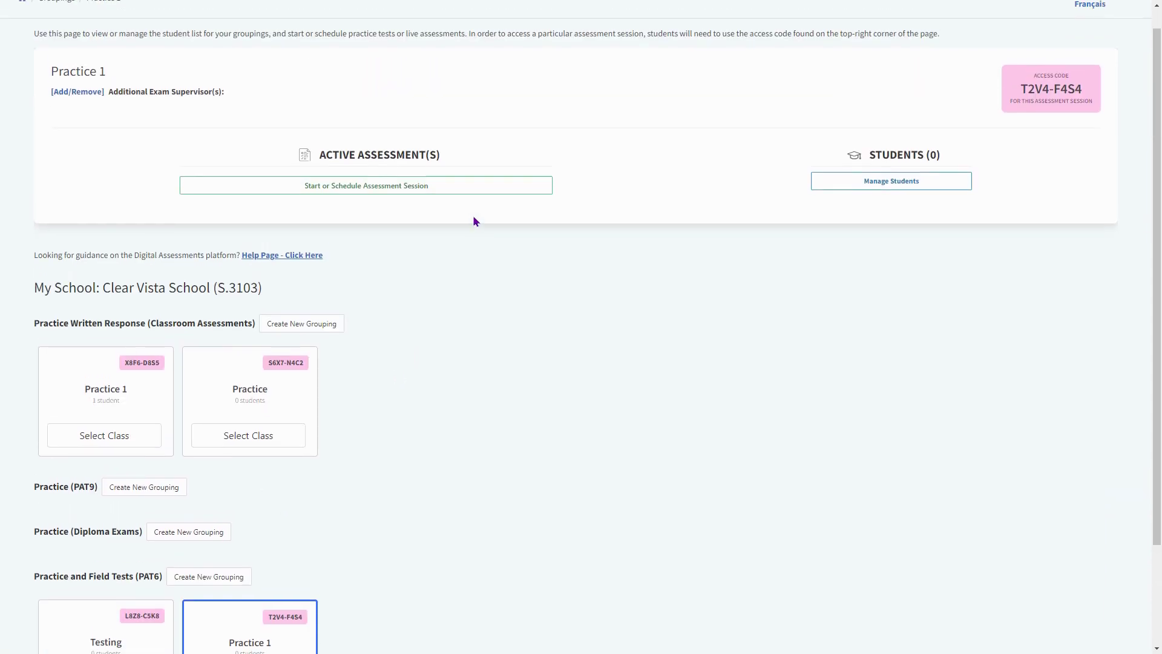
Start a new session of type Practice Exams and Released Items delivering the Grade 6 Sample Test
left_click(379, 215)
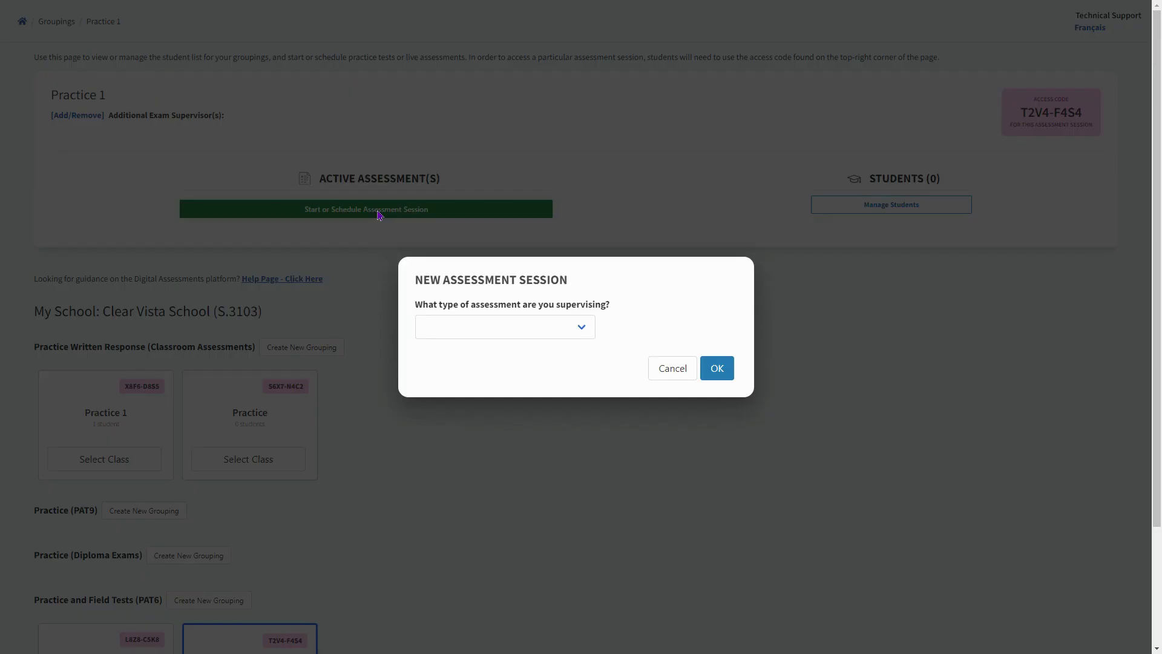
left_click(581, 332)
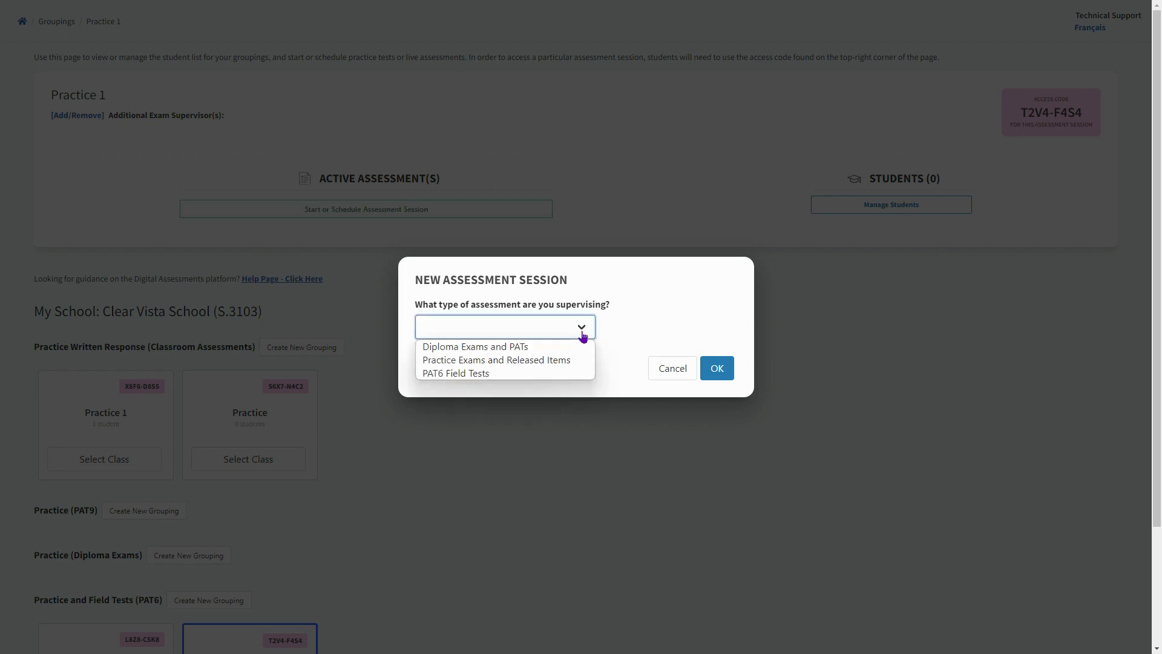
left_click(569, 362)
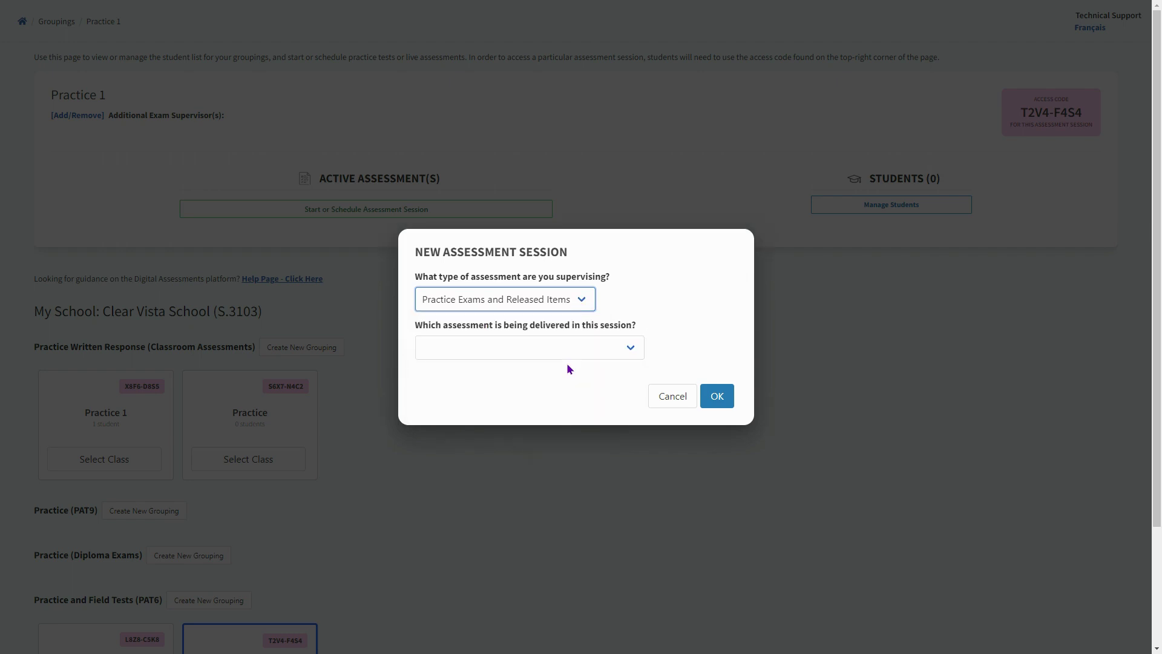
left_click(632, 348)
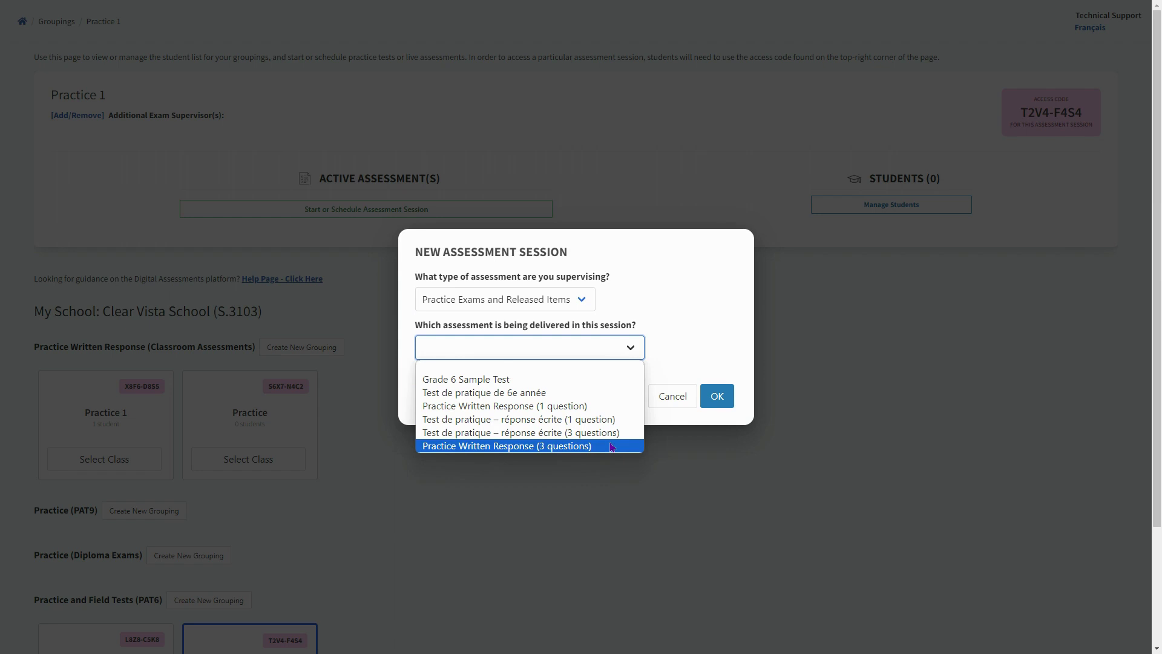
left_click(608, 379)
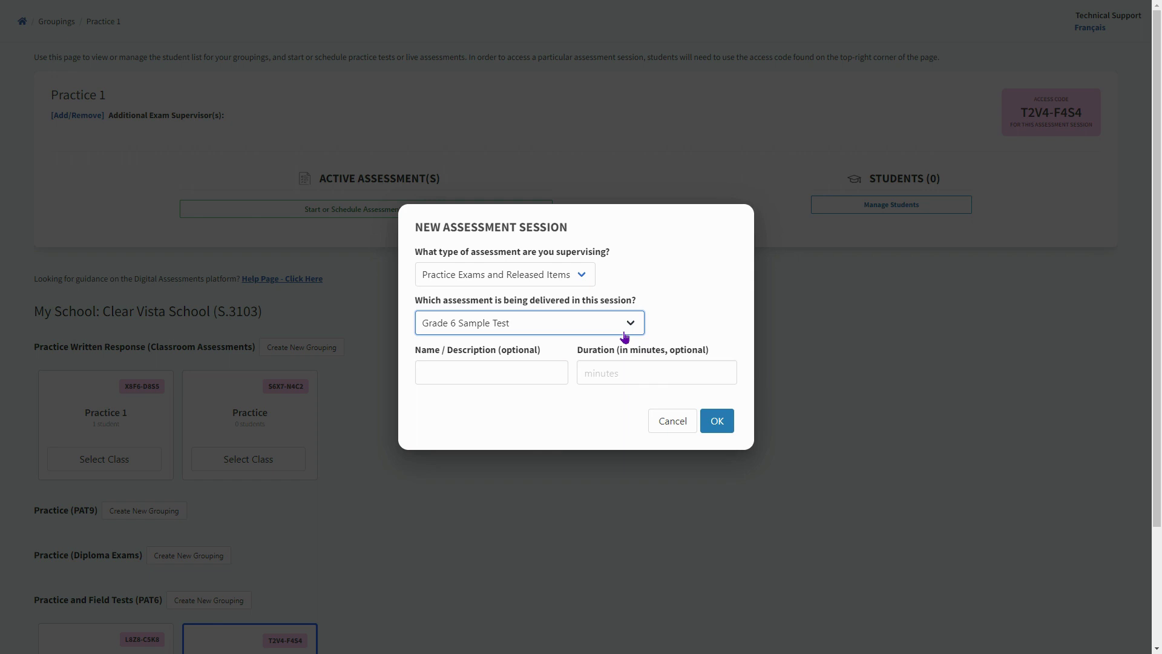
Name the session 'Vretta Practice Run', set a 90-minute duration, and launch it
left_click(492, 371)
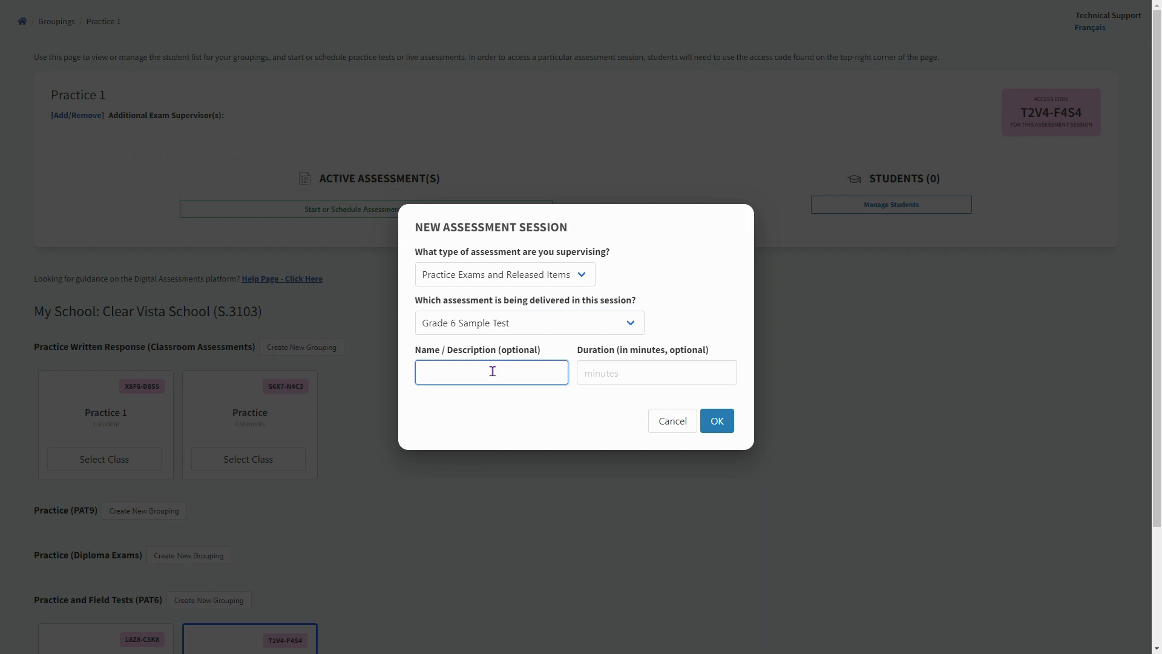
type("Vretta Practice Run")
key("Tab")
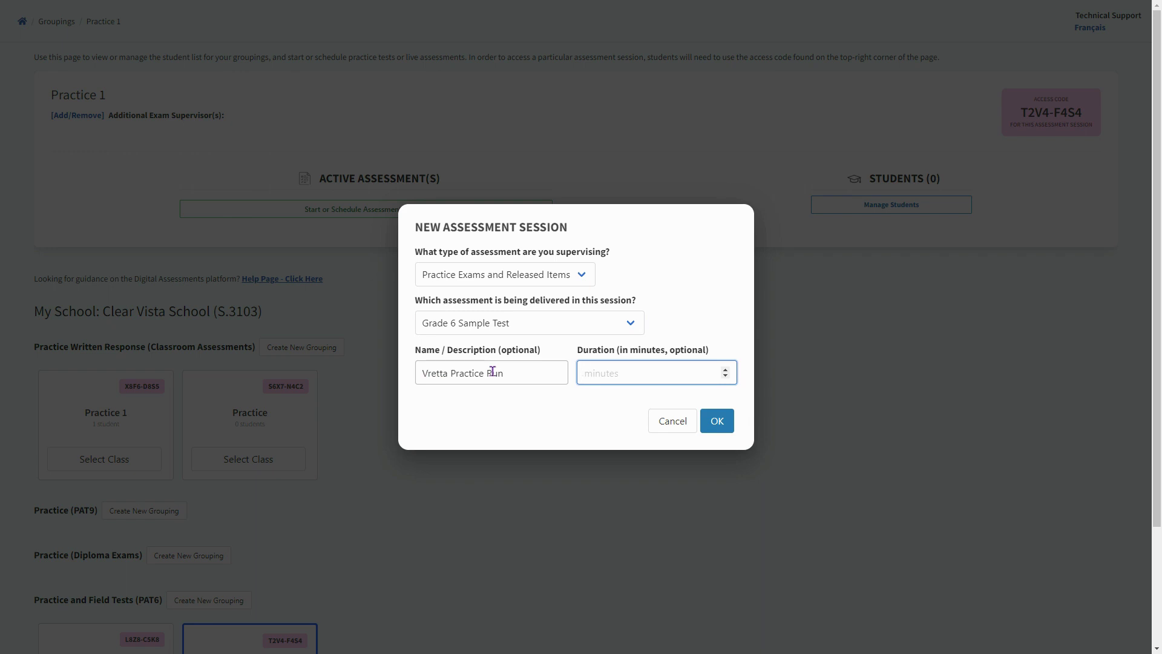
type("90")
left_click(718, 424)
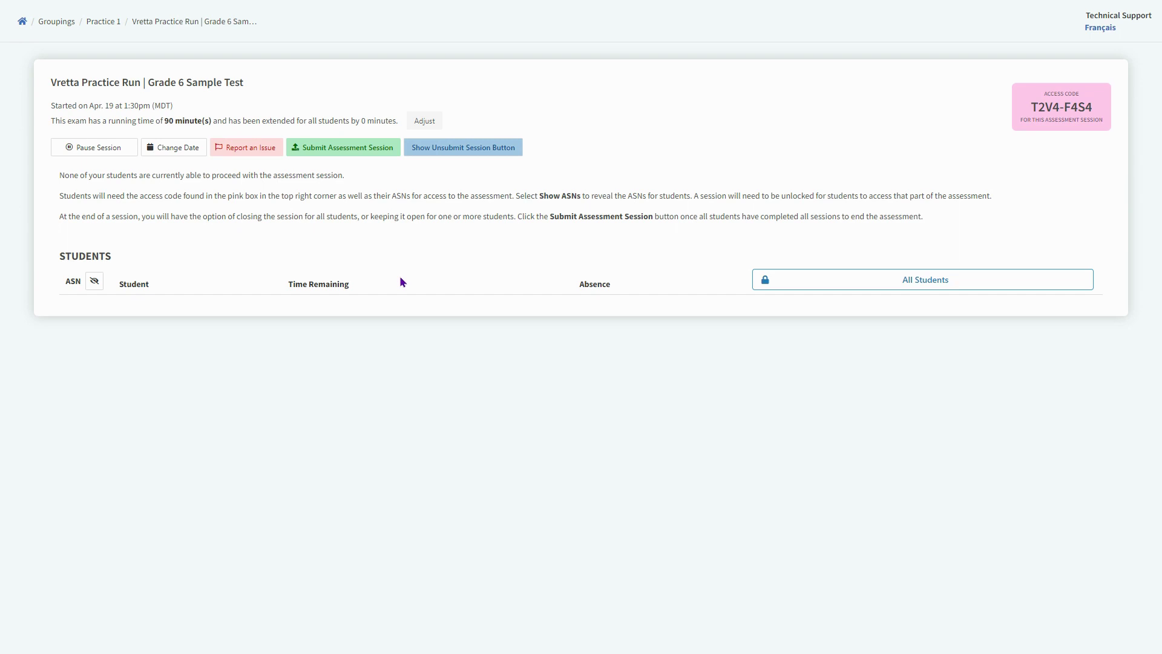
left_click(848, 288)
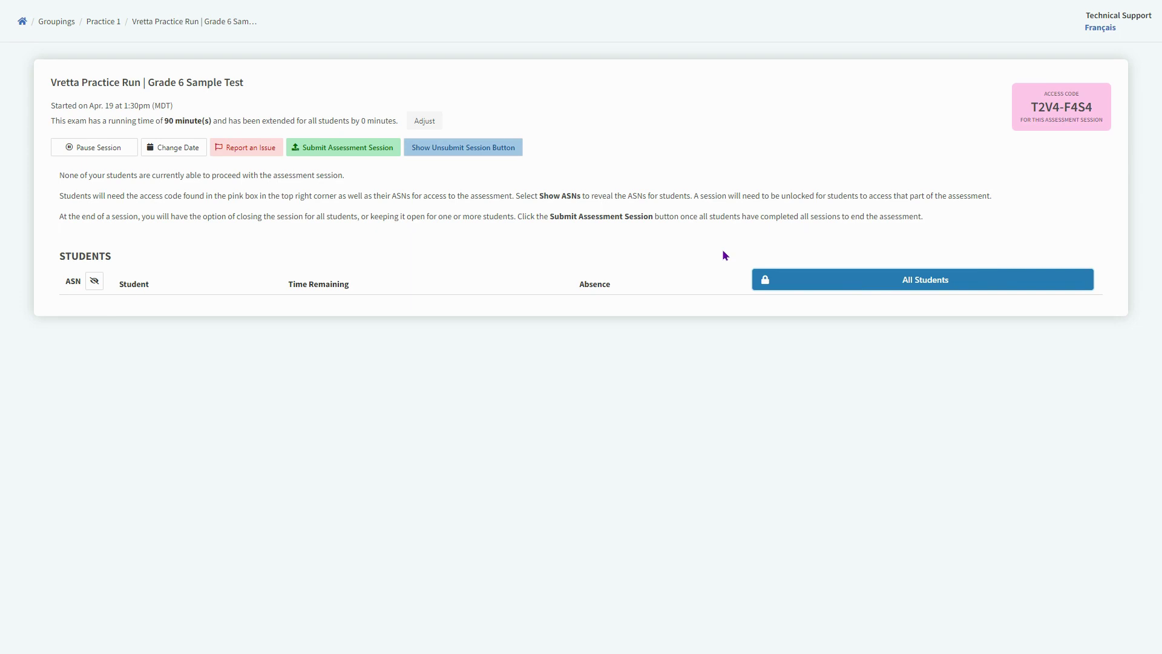
mouse_move(598, 4)
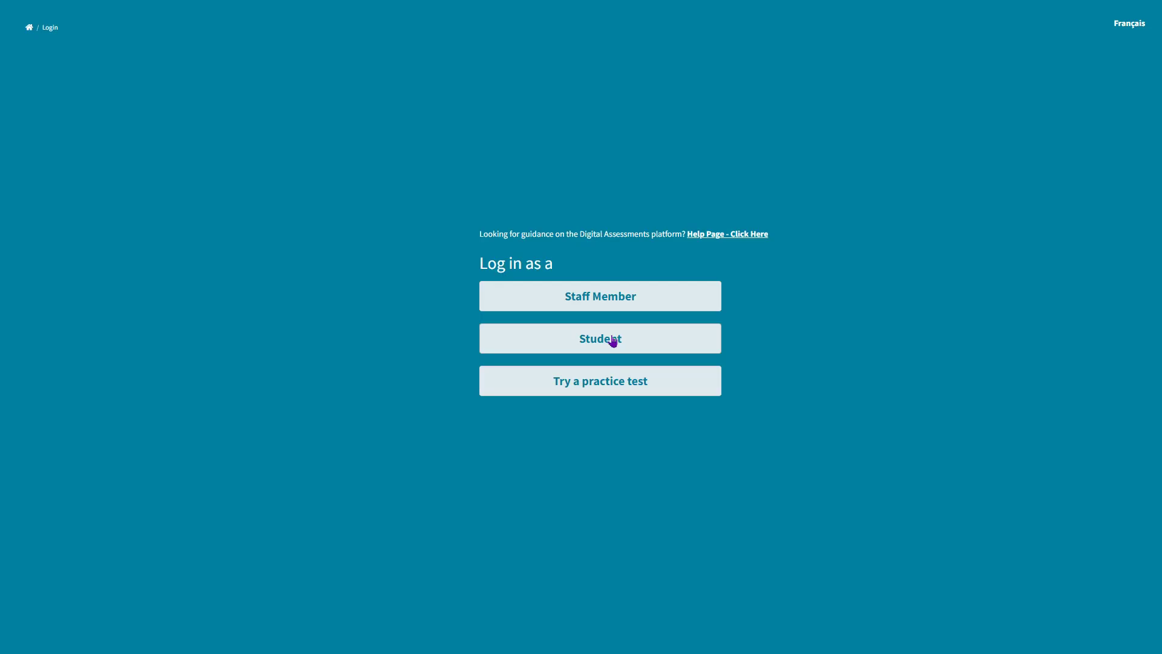
Choose Student sign-in and accept the exam guidelines
left_click(612, 339)
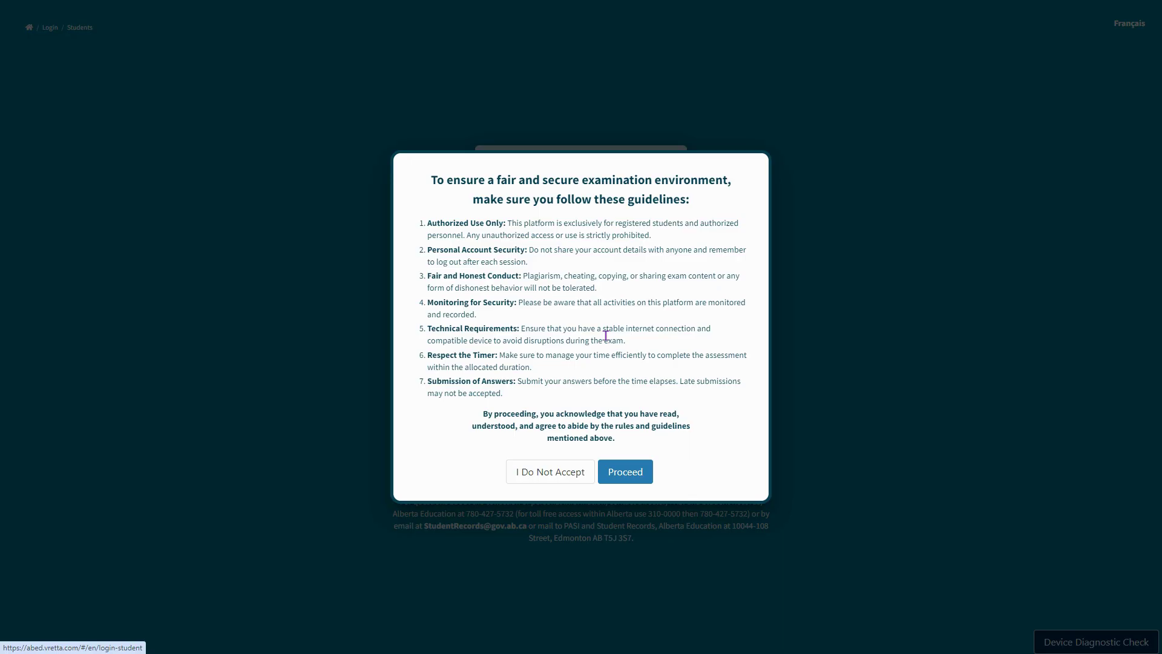
left_click(631, 475)
Paste the session access code and the student's ASN into the Student Access form
left_click(500, 214)
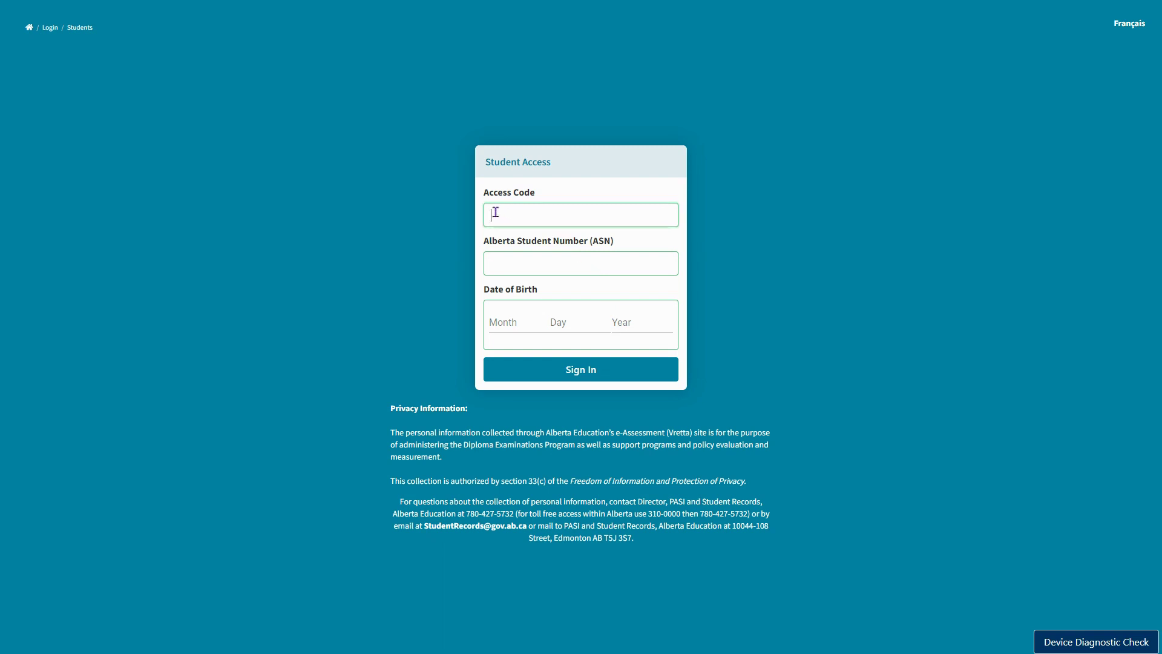
type("T2V4-F4S4")
left_click(566, 259)
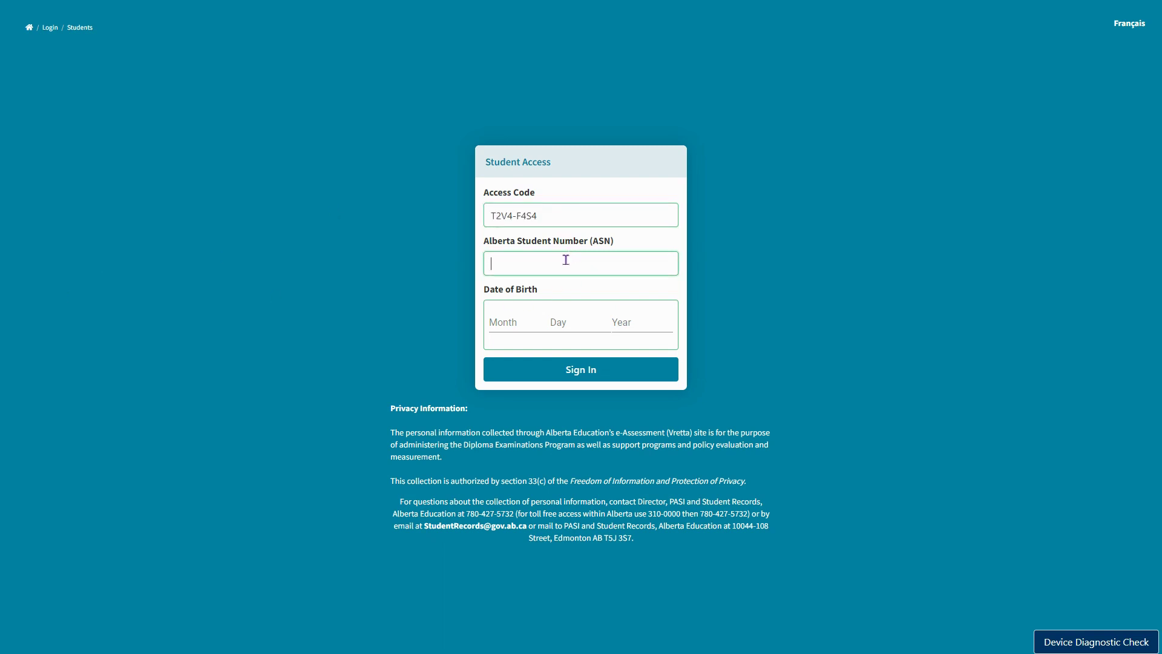
Clear the full date mistakenly typed into the birth Month field
left_click(511, 322)
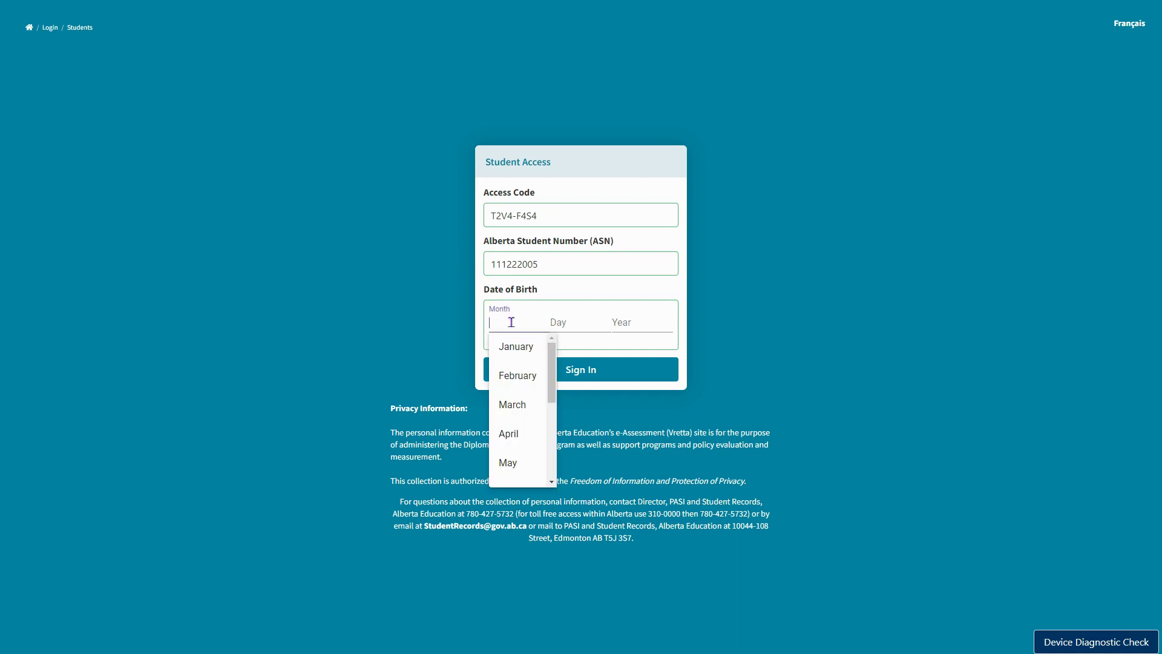
type("2010-01-01")
left_click_drag(542, 322, 464, 322)
key("BackSpace")
Pick the birth month, day and year from the dropdowns and submit the sign-in
left_click(536, 349)
left_click(564, 325)
left_click(572, 352)
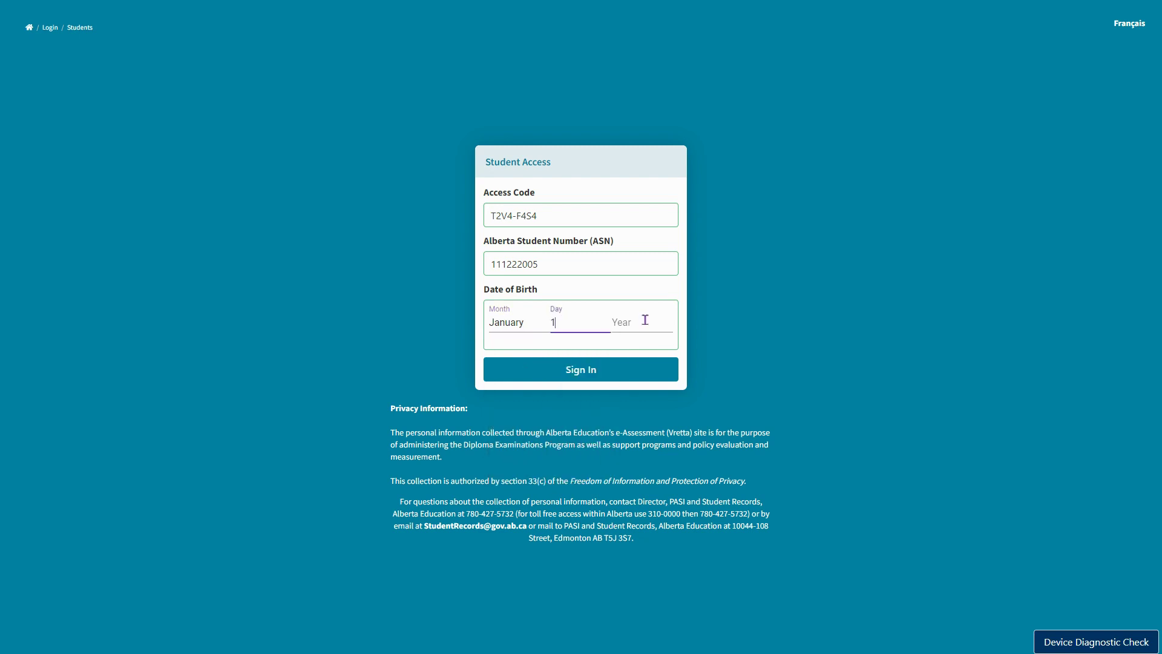
left_click(644, 321)
scroll(651, 392, "down", 2)
scroll(651, 392, "down", 3)
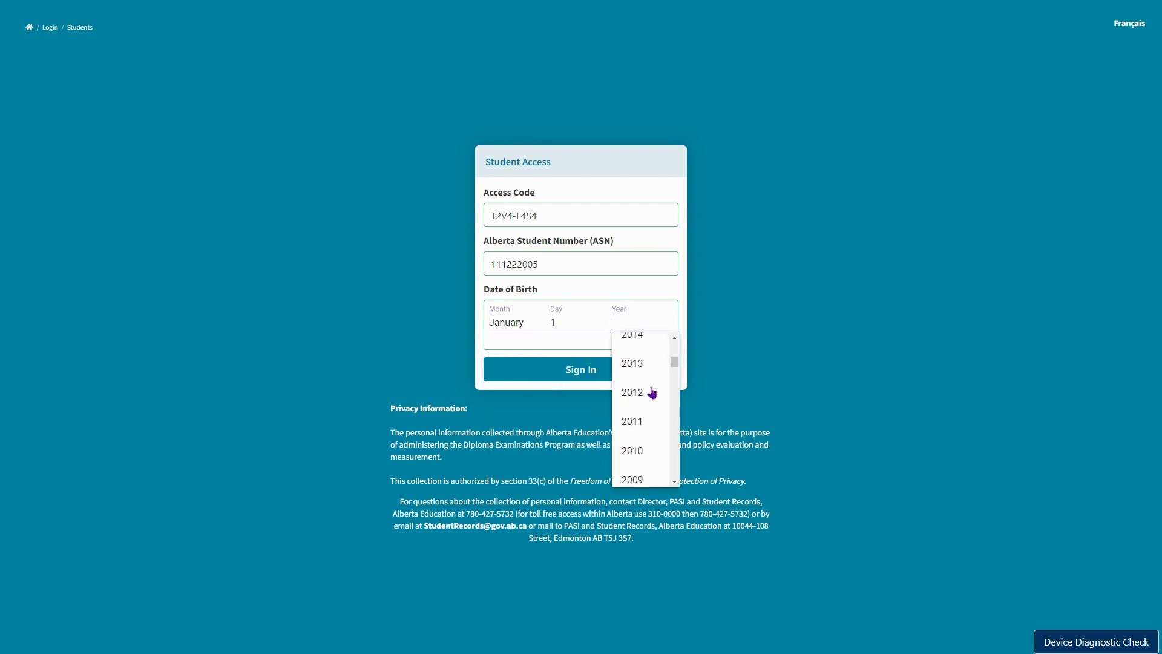
scroll(651, 389, "down", 3)
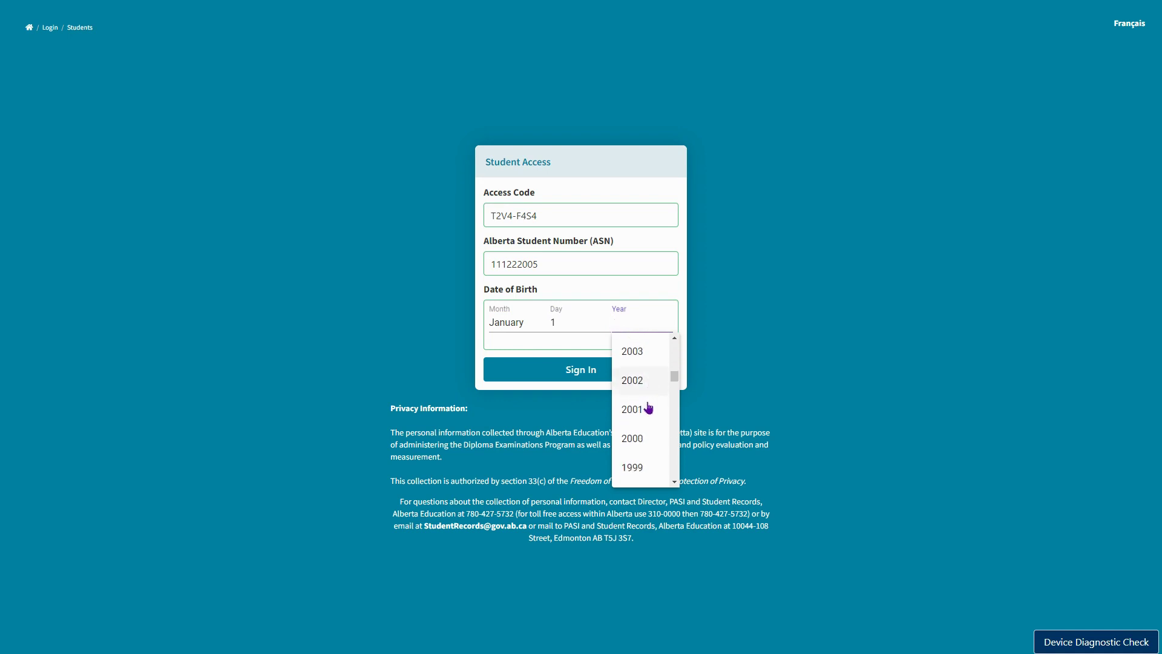
left_click(648, 407)
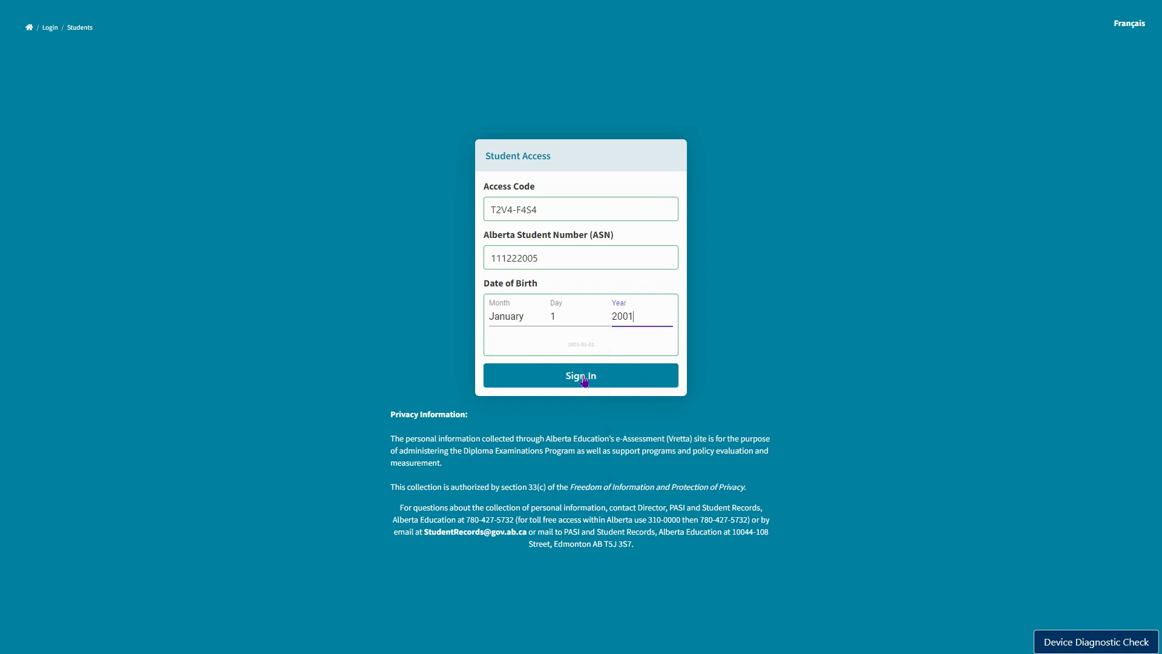
left_click(584, 378)
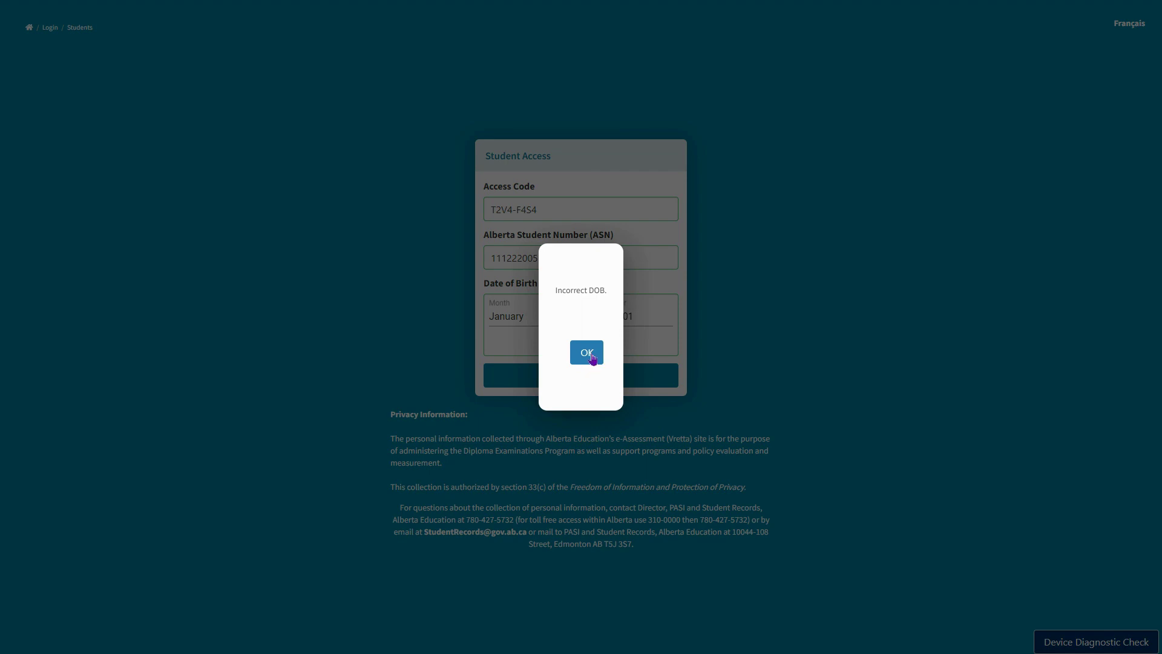
Dismiss the Incorrect DOB alert and reselect the correct birth year, 2010
left_click(589, 354)
left_click(628, 317)
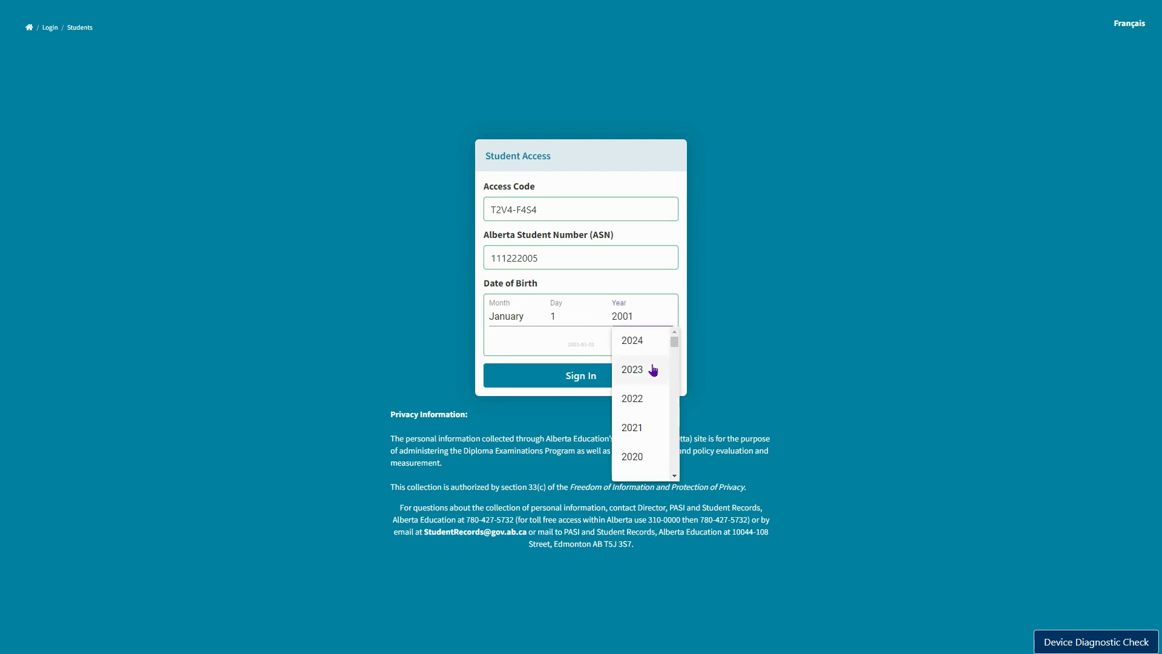
scroll(655, 377, "down", 5)
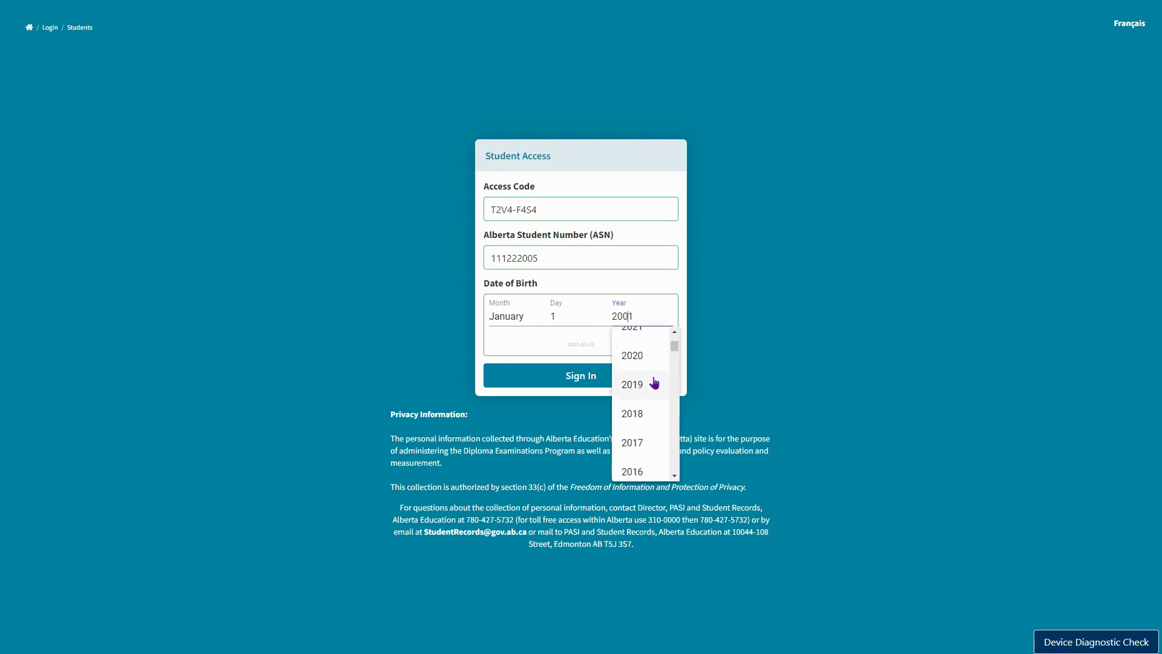
left_click(641, 445)
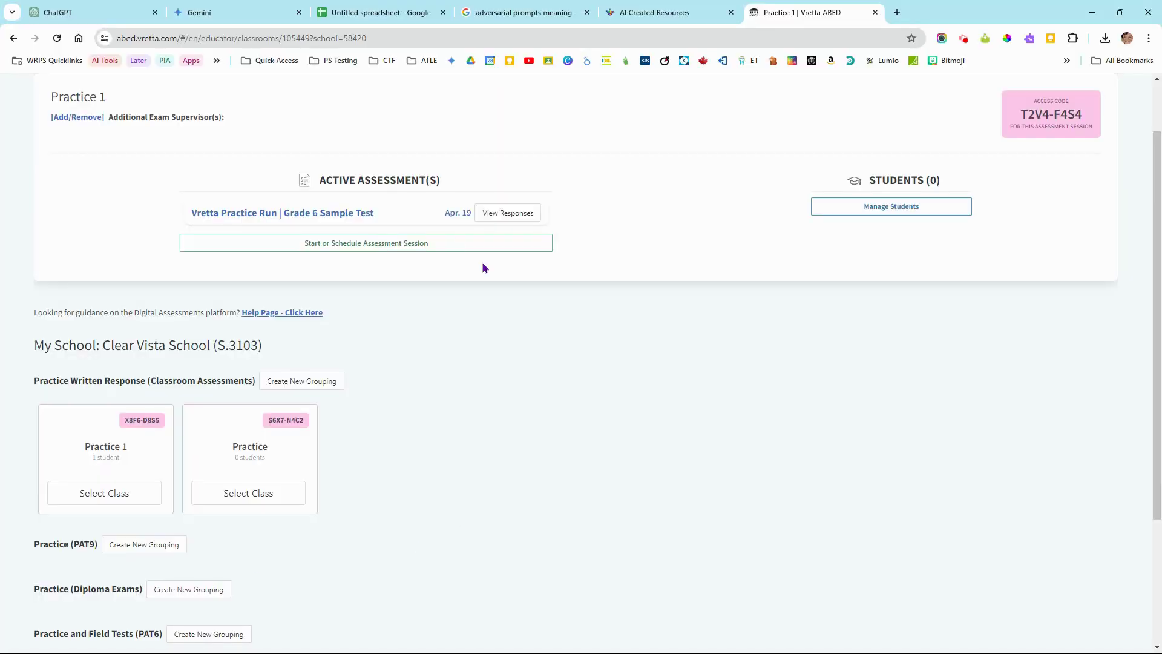
Open the Grade 6 Sample Test session and accept the waiting test student
left_click(306, 211)
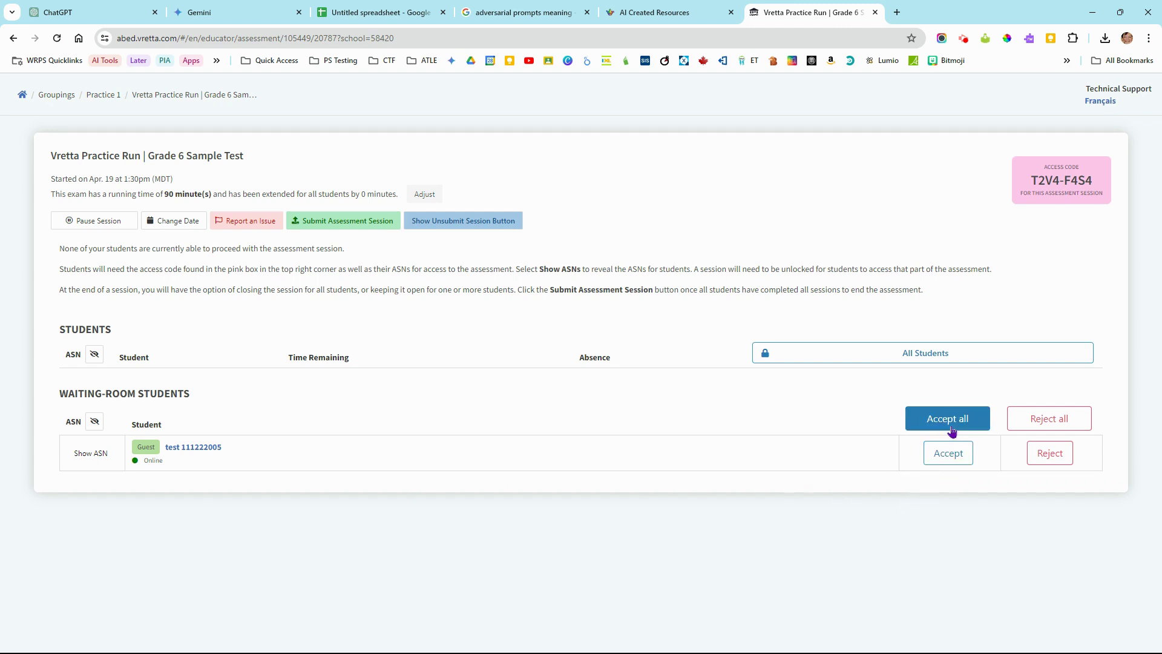
left_click(955, 453)
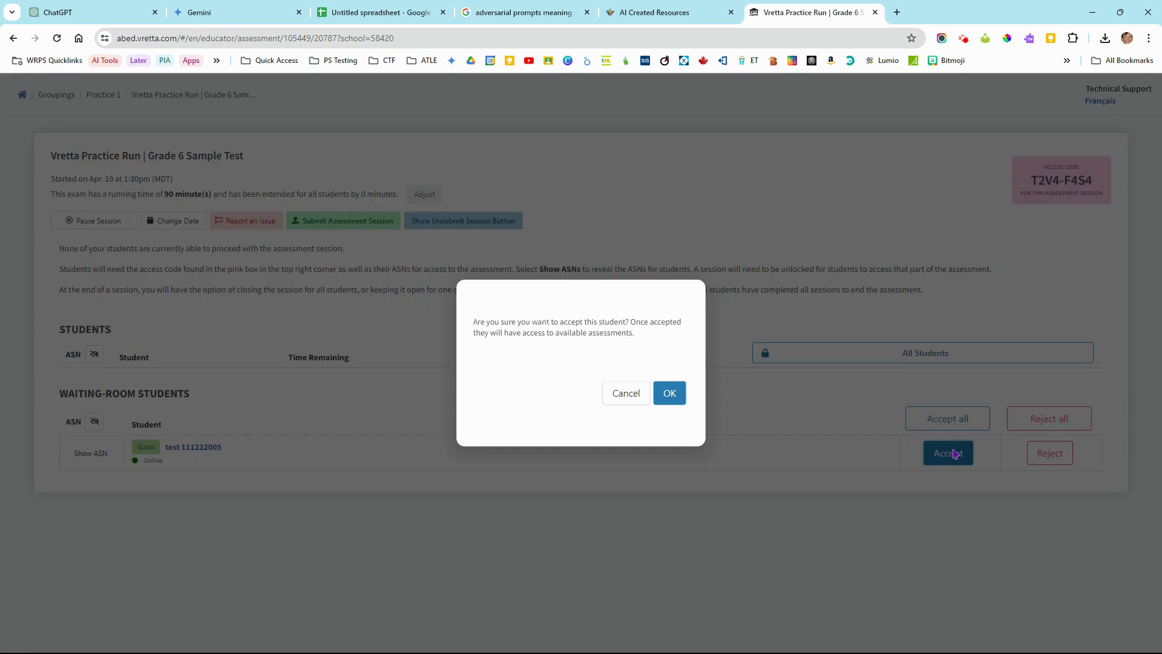
left_click(671, 396)
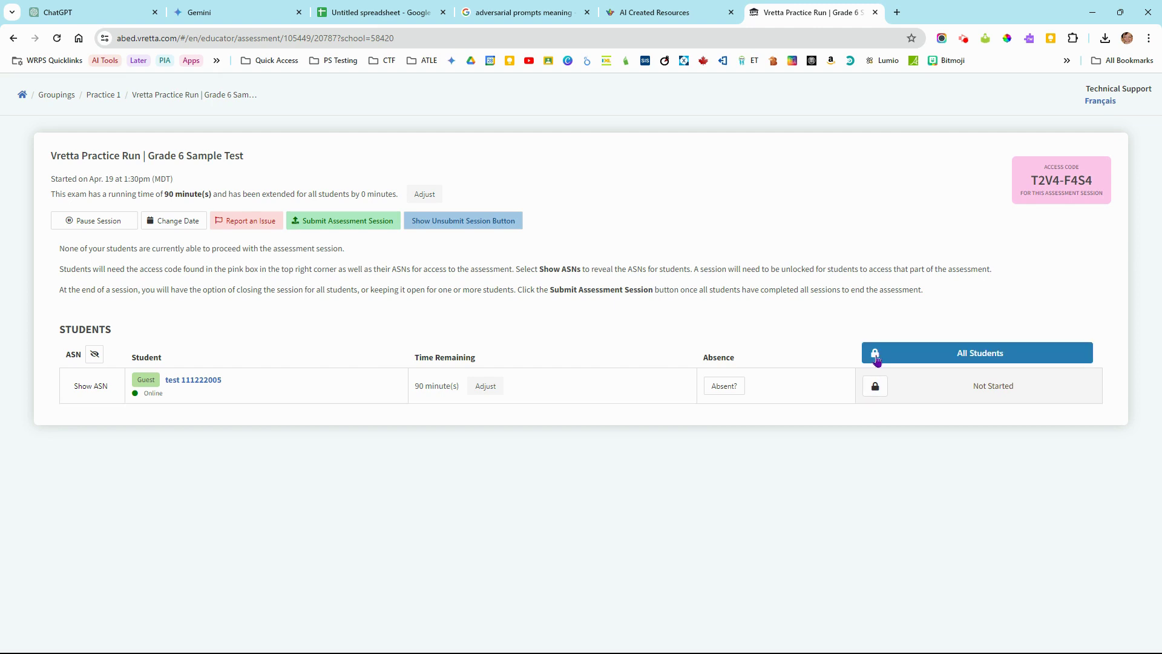
Unlock the session for All Students, then acknowledge the student's 'Test Session has been opened' notice
left_click(877, 360)
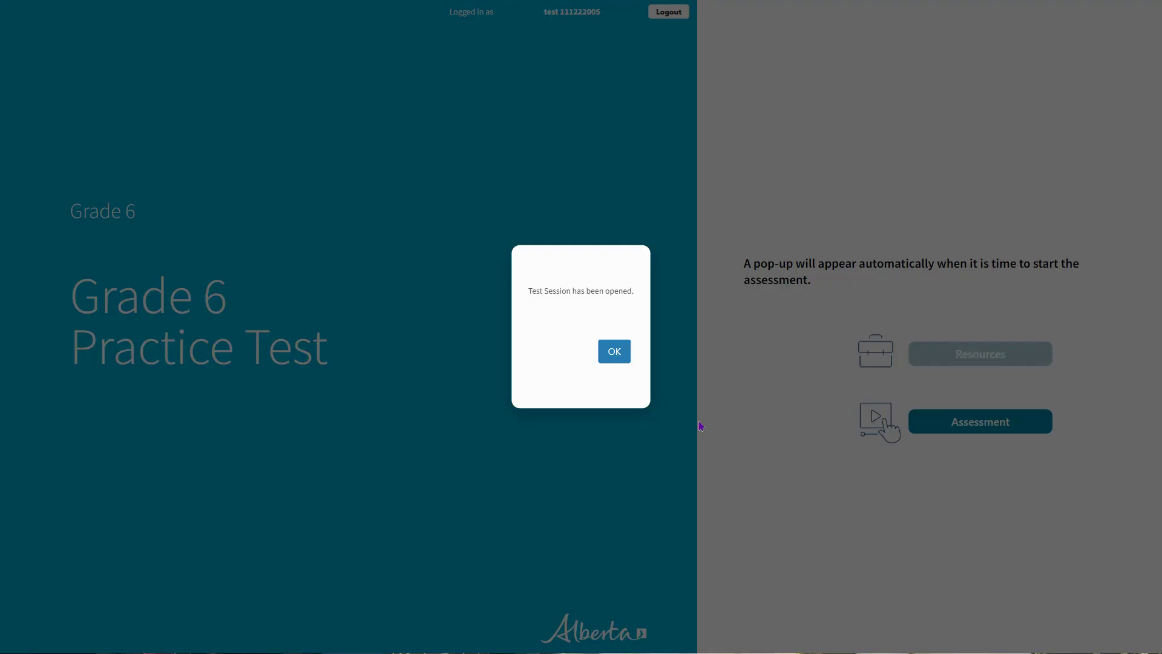
left_click(614, 353)
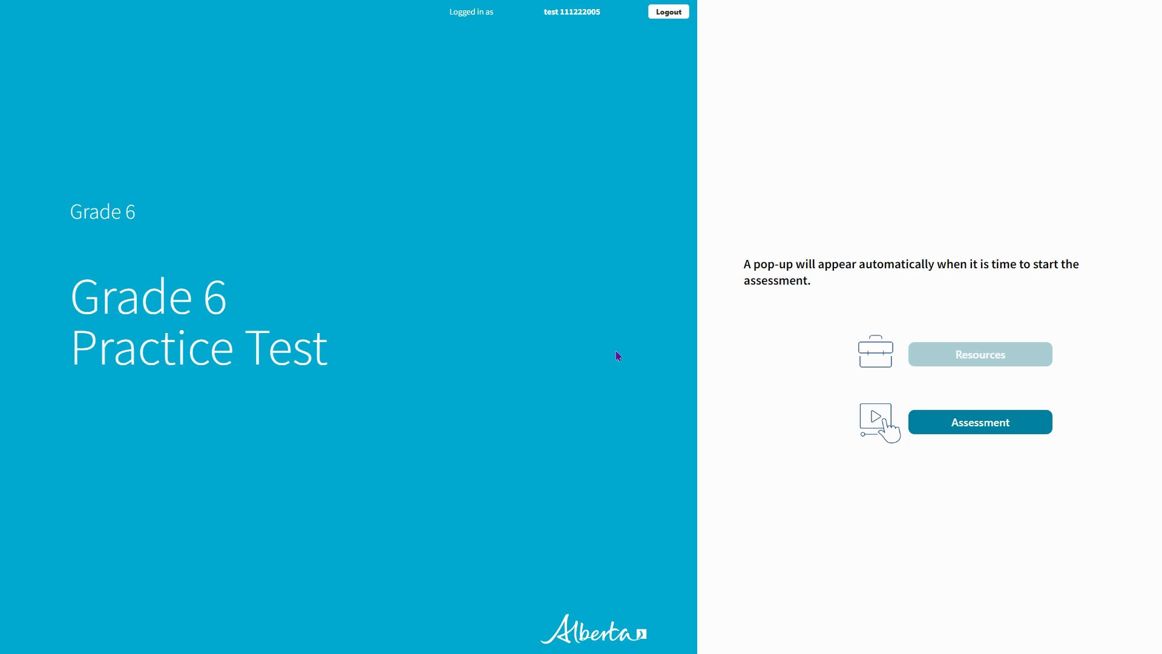